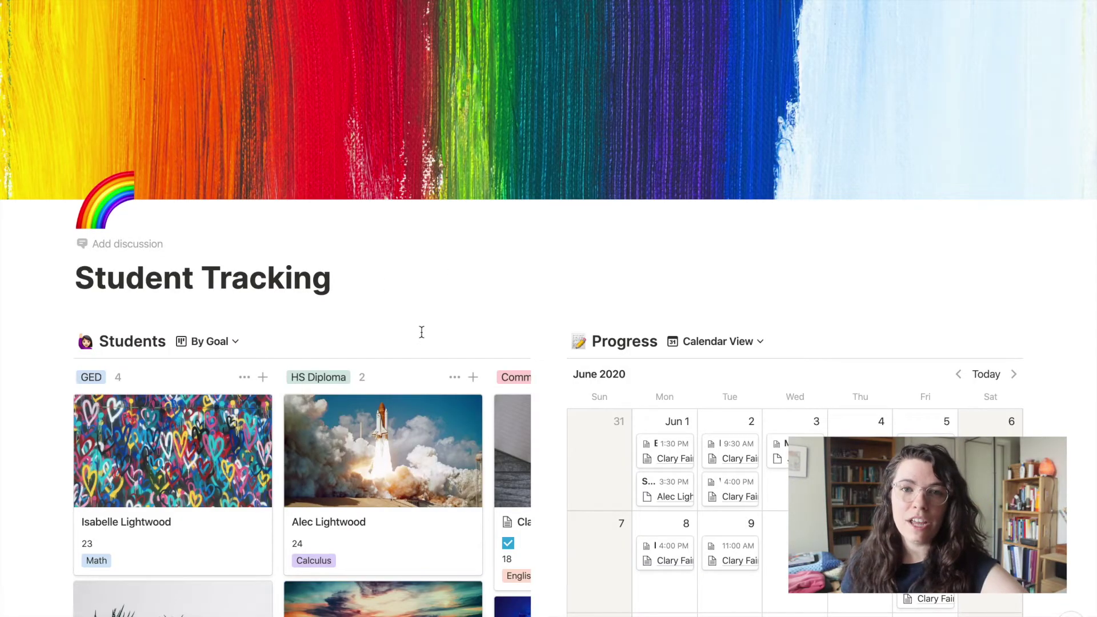
# Open the Students database as a full page and switch it to the View All table.
pyautogui.moveTo(448, 345)
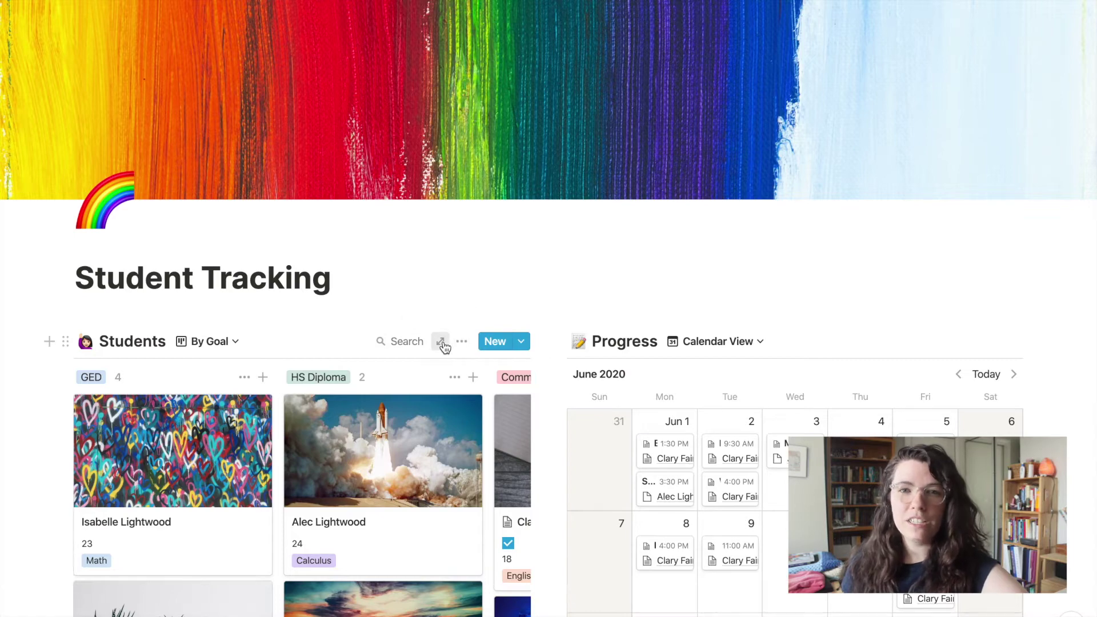
pyautogui.click(442, 342)
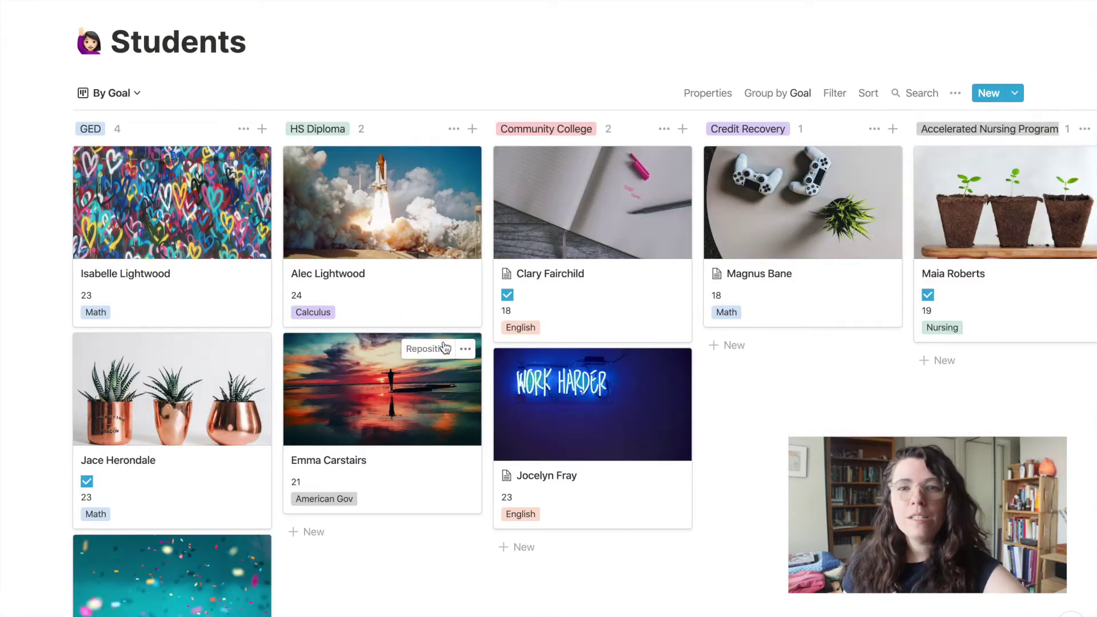
pyautogui.hscroll(5, 445, 347)
pyautogui.hscroll(-5, 446, 347)
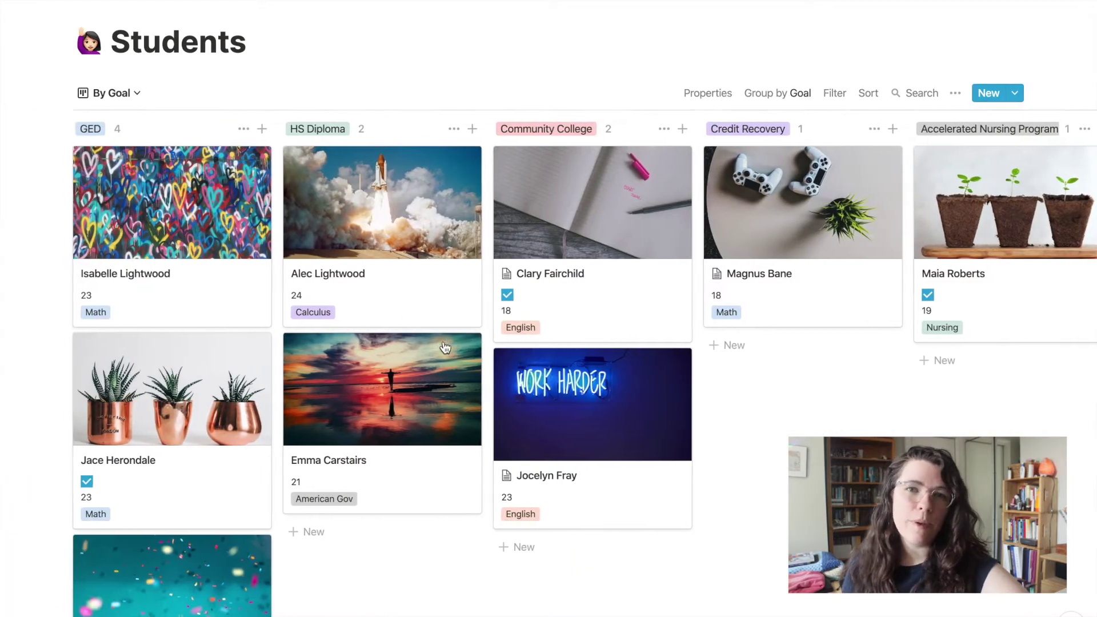
pyautogui.click(123, 95)
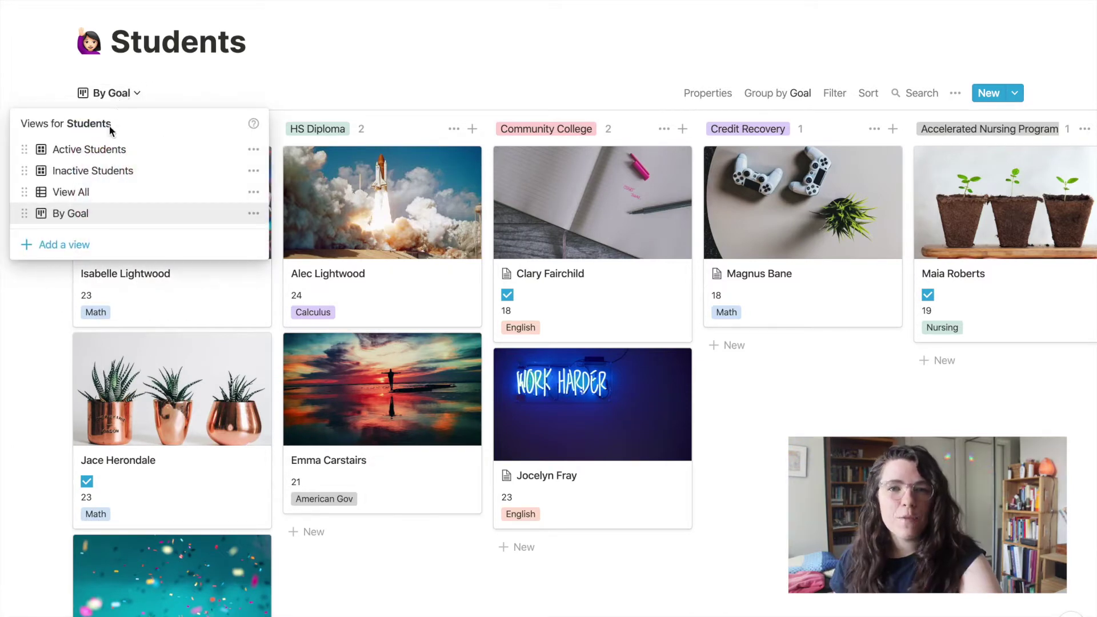
pyautogui.click(89, 193)
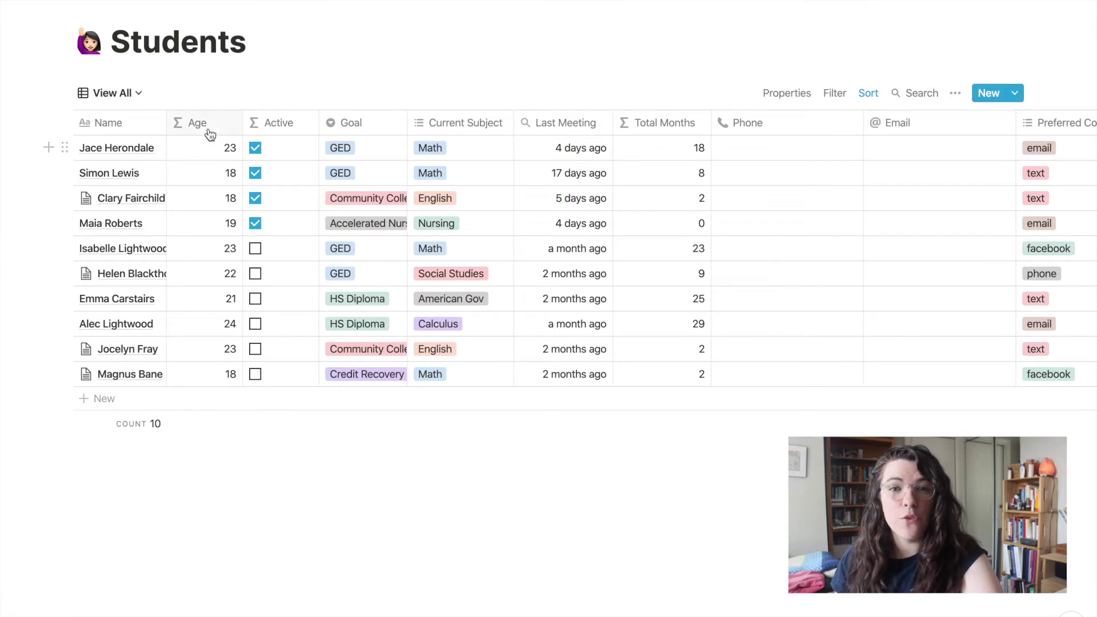
# Inspect the Age and Active formulas without changes, then return to the Student Tracking dashboard.
pyautogui.click(204, 149)
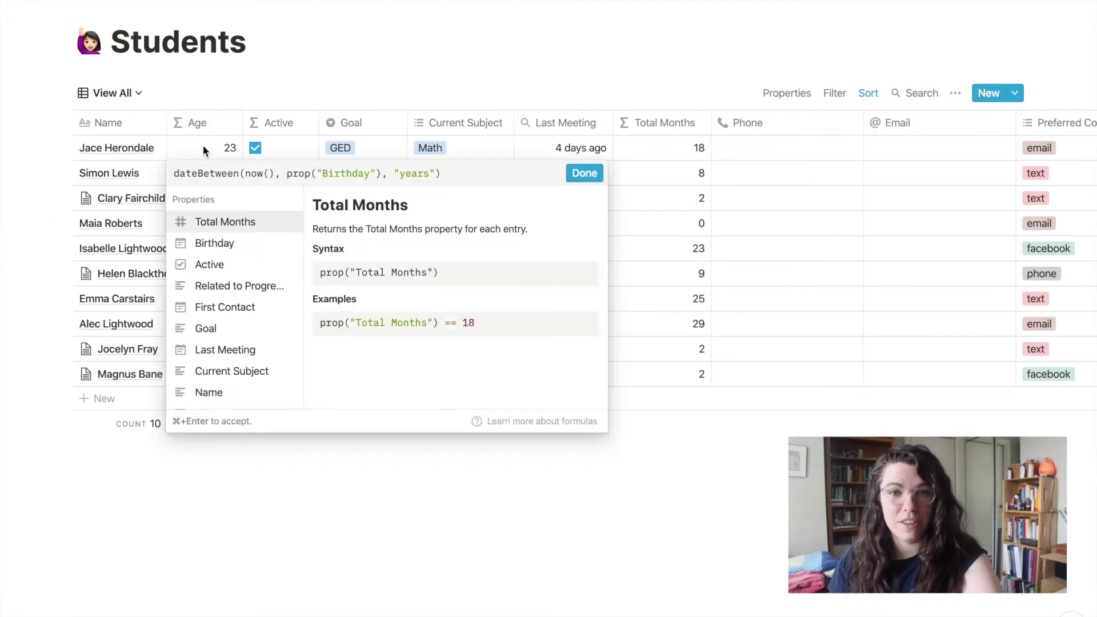
pyautogui.click(586, 174)
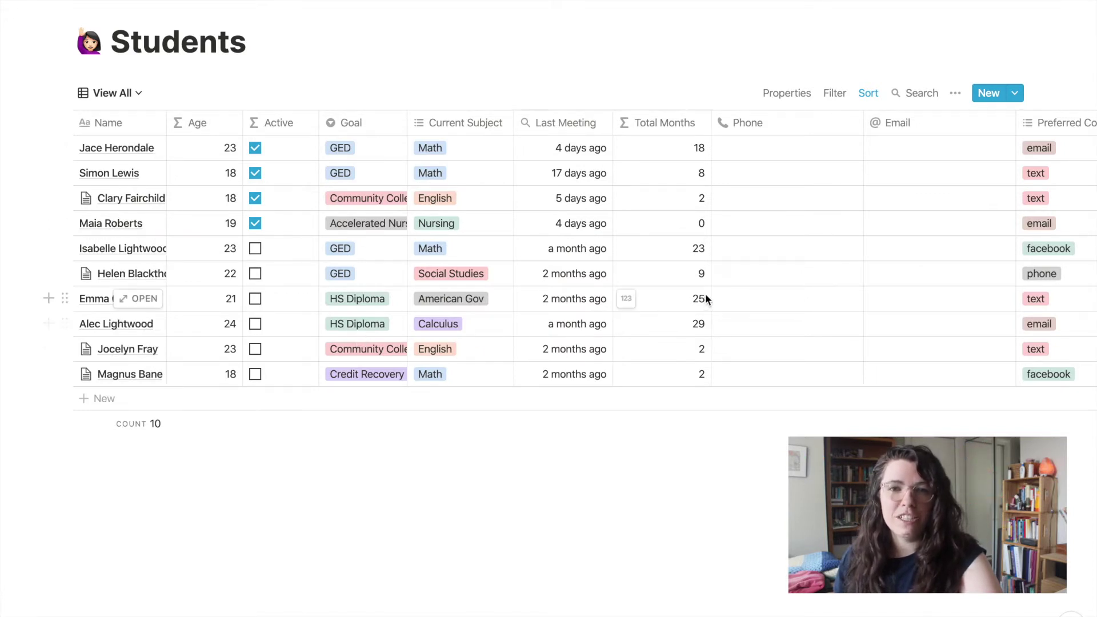
pyautogui.hscroll(5, 707, 296)
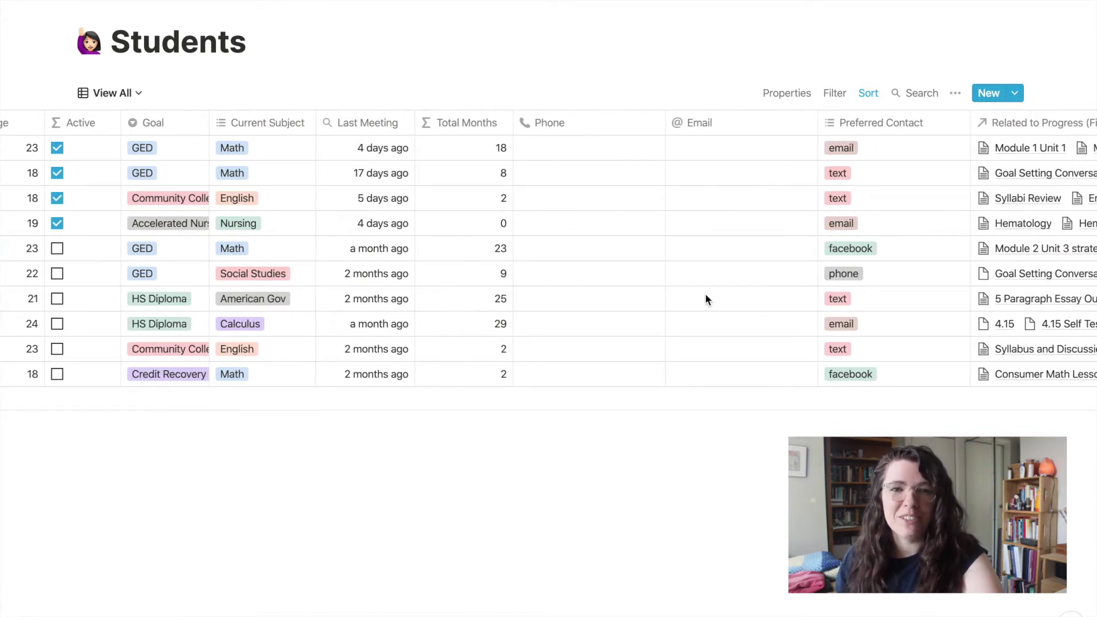
pyautogui.hscroll(3, 706, 293)
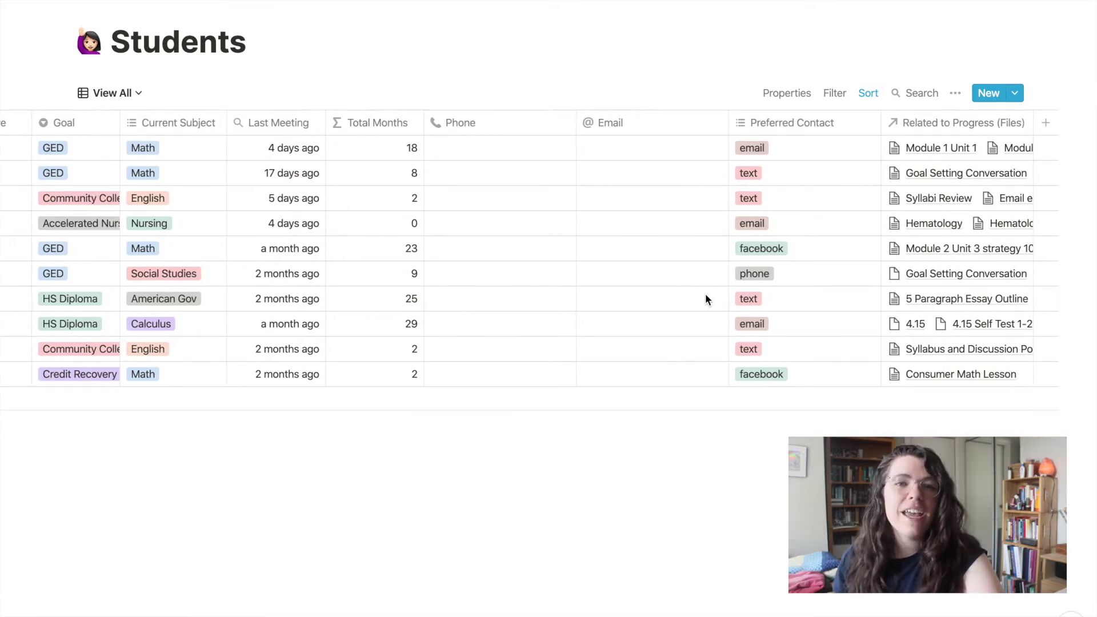
pyautogui.click(706, 293)
pyautogui.hscroll(1, 682, 263)
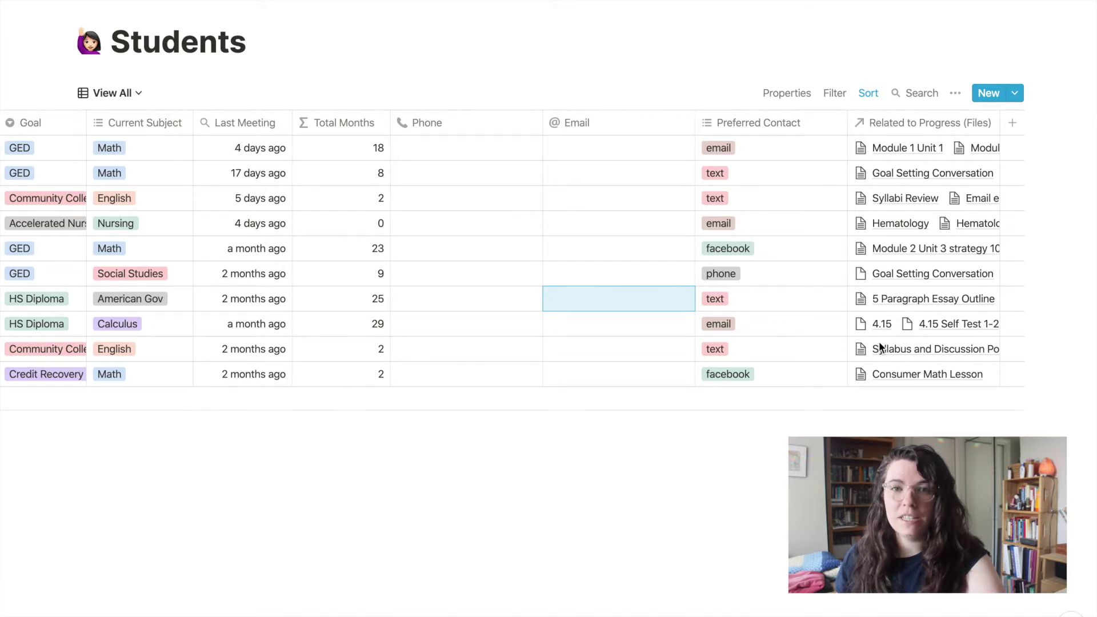
pyautogui.hscroll(-8, 880, 347)
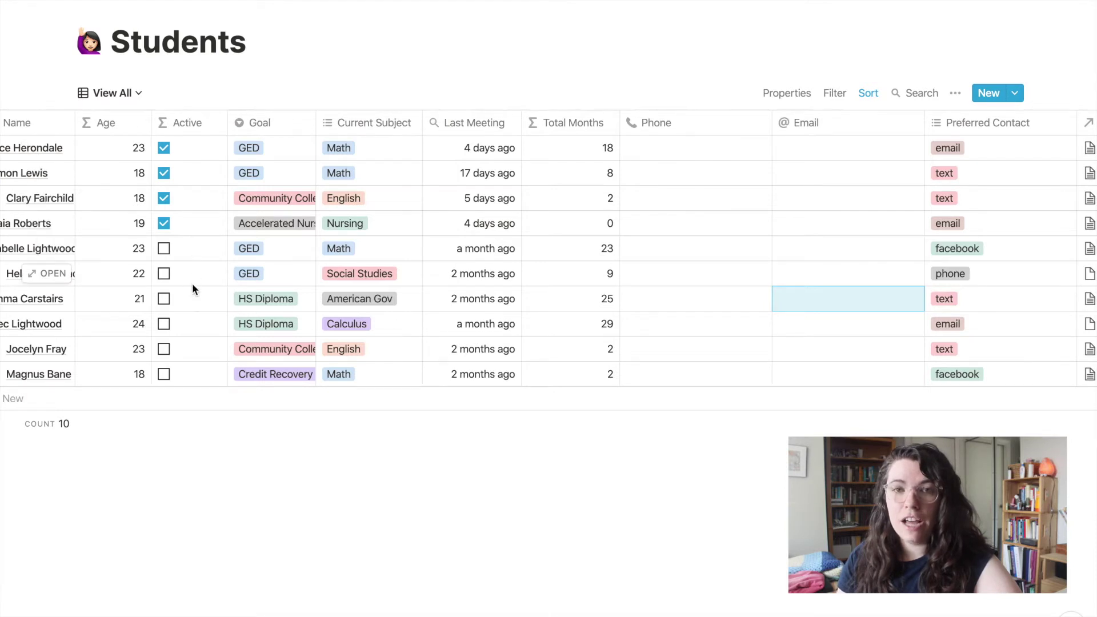
pyautogui.click(191, 324)
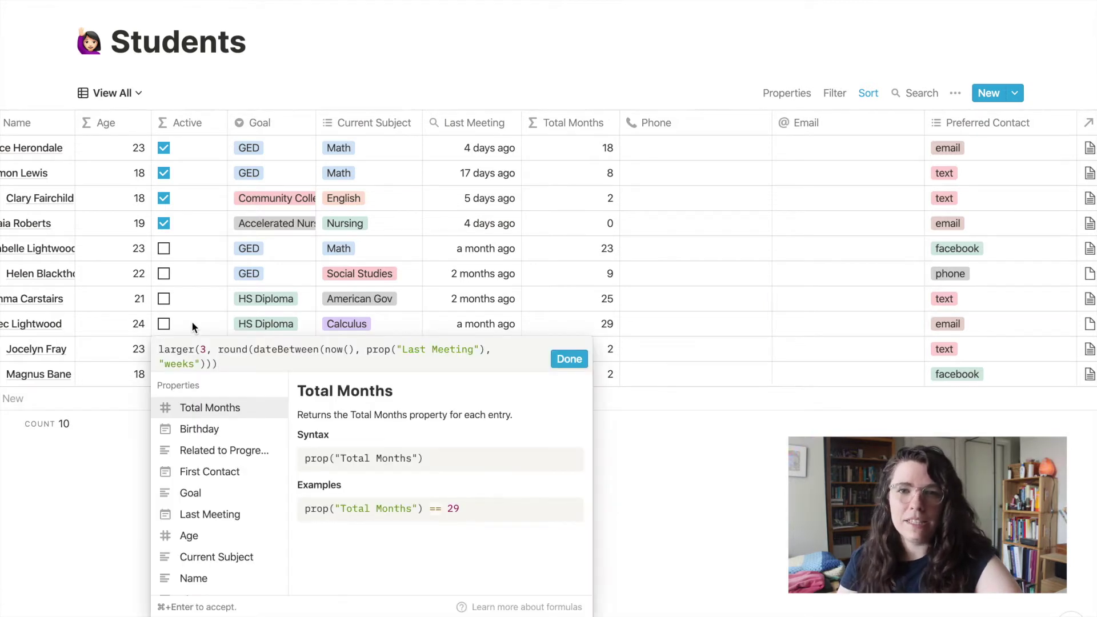
pyautogui.press('Escape')
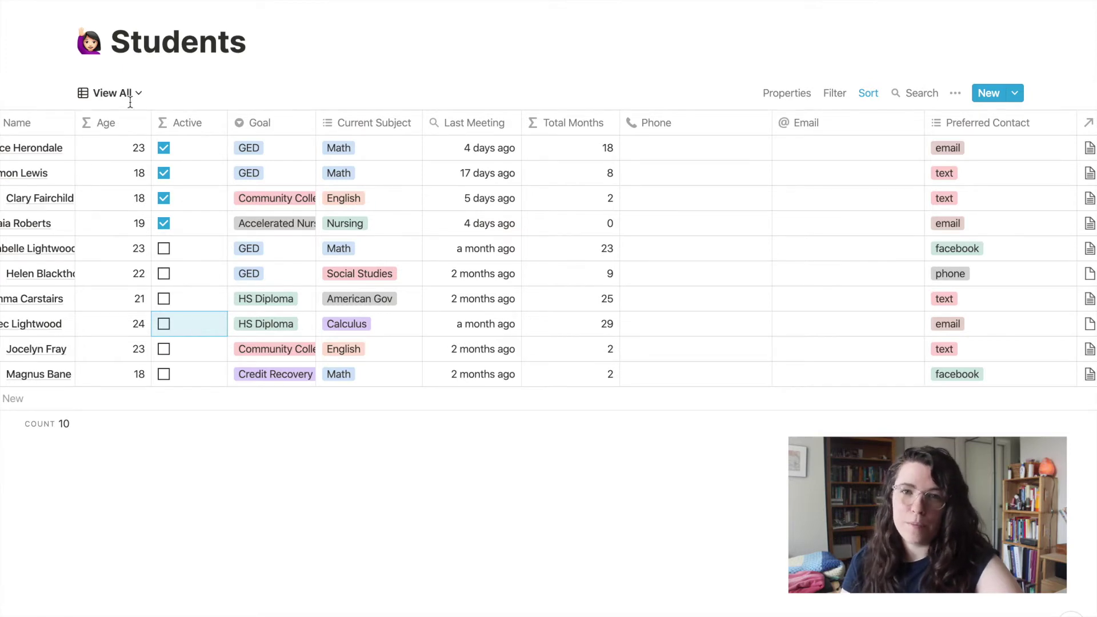
pyautogui.hotkey('alt', 'Left')
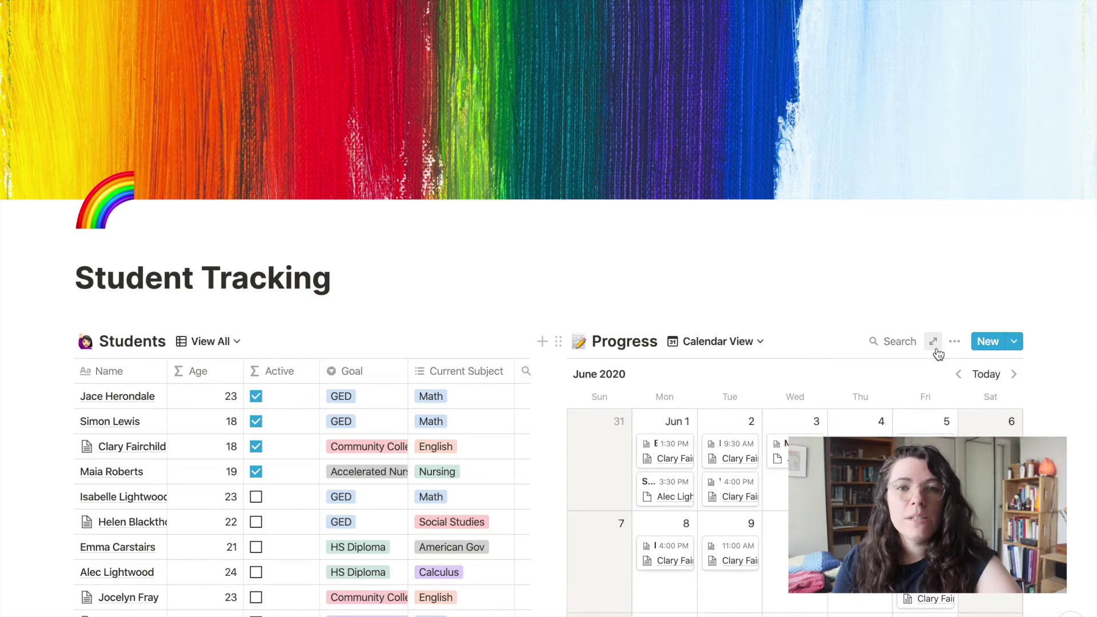
# In Reviewed Reading Assignments, give the Jun 08, 2020 2:00 PM meeting date a 1-day-before reminder.
pyautogui.click(934, 343)
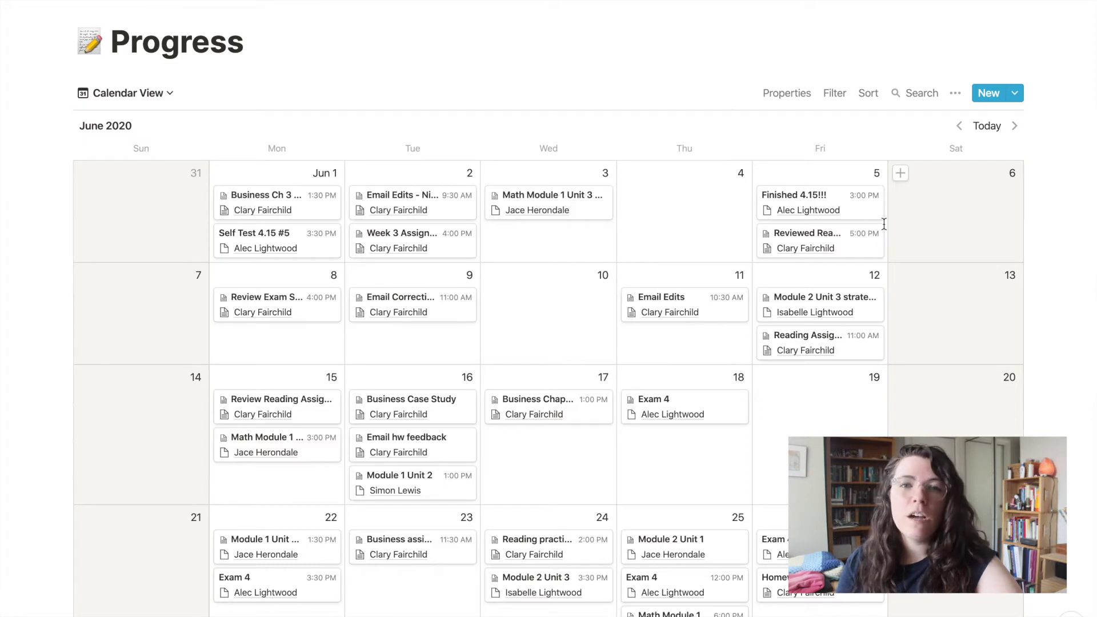
pyautogui.click(861, 247)
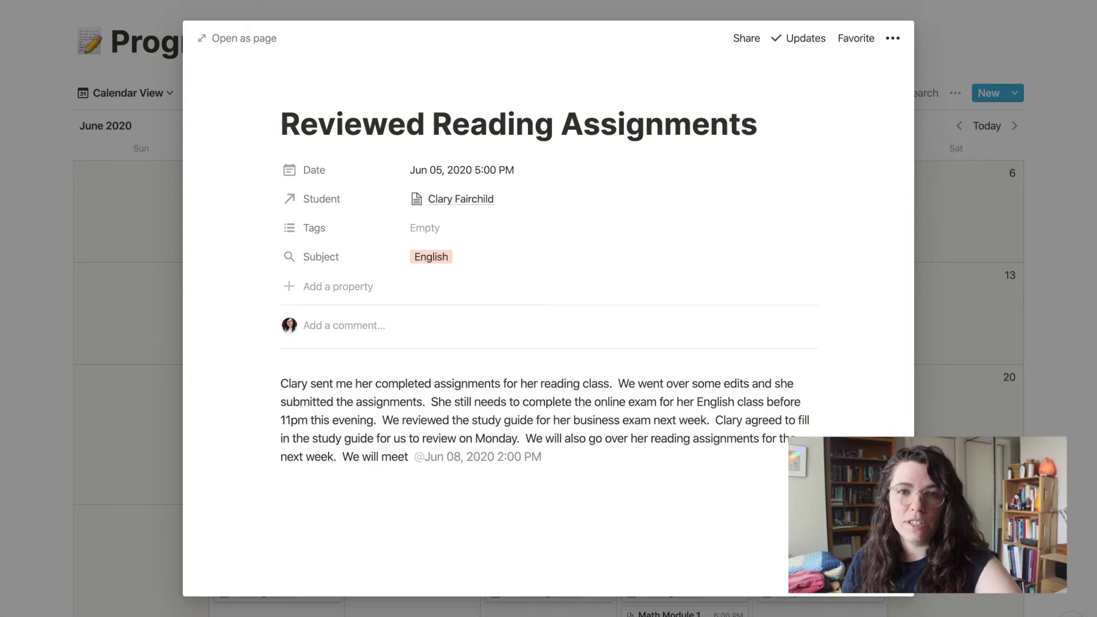
pyautogui.click(498, 462)
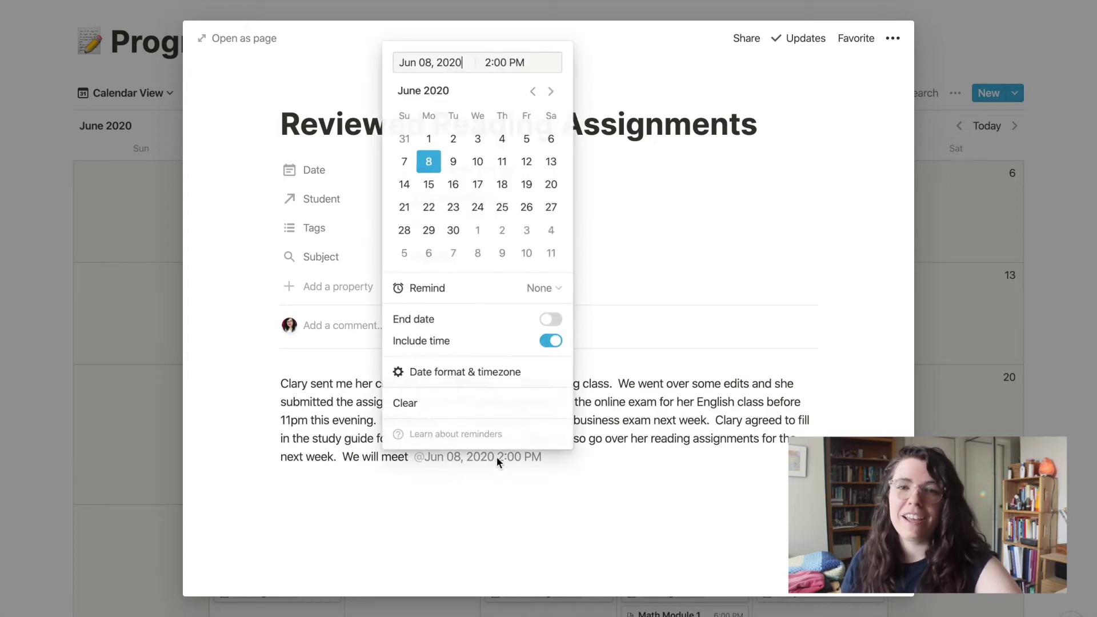
pyautogui.click(541, 288)
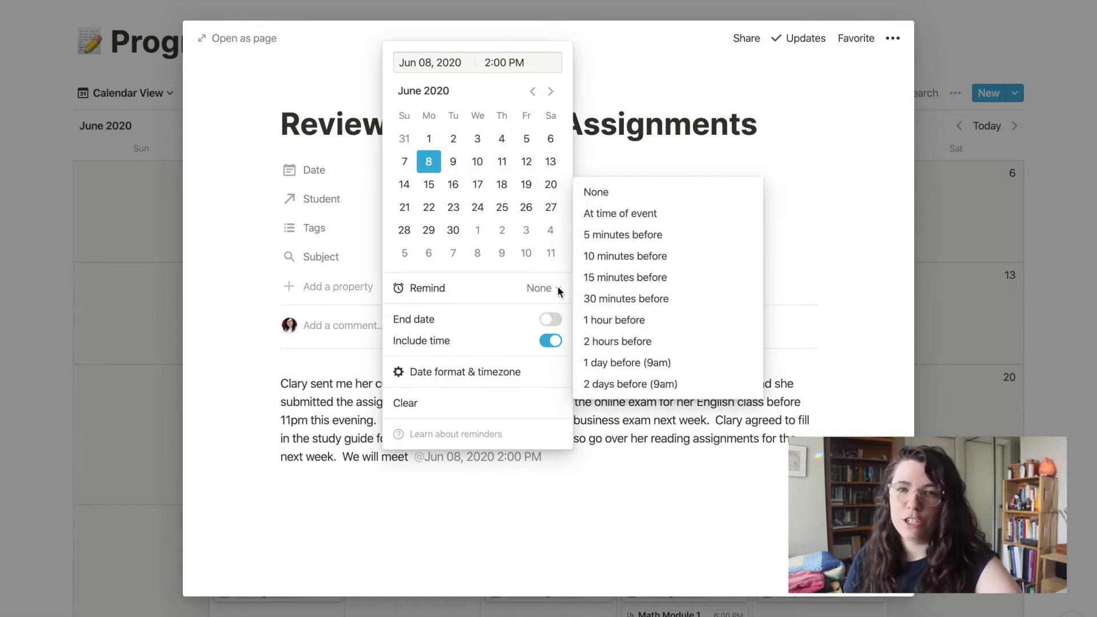
pyautogui.click(627, 362)
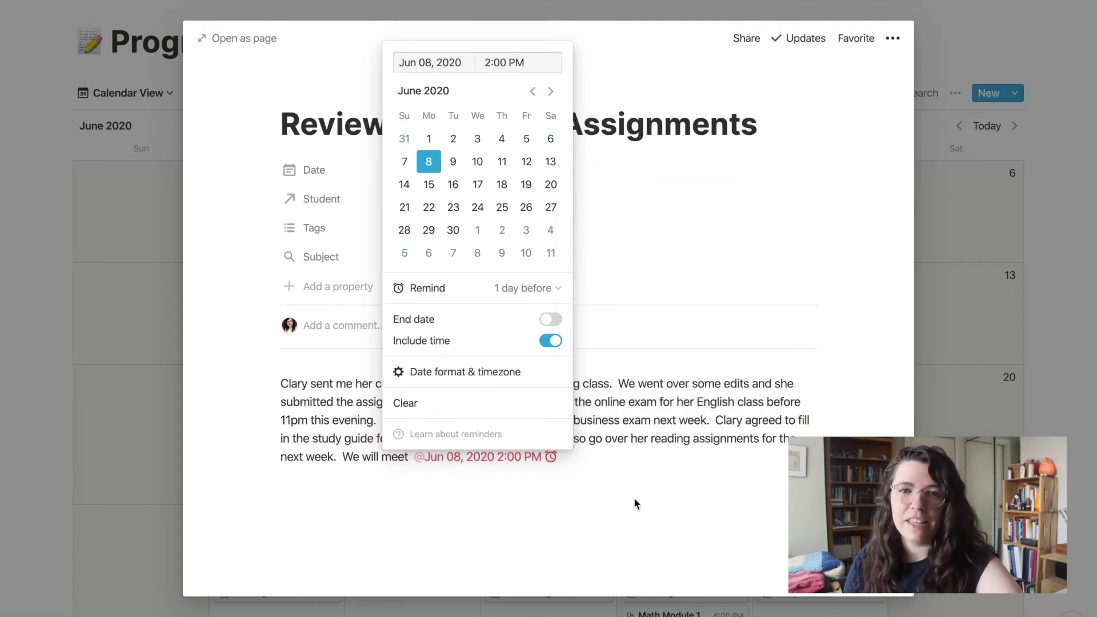
pyautogui.press('Escape')
pyautogui.press('Escape')
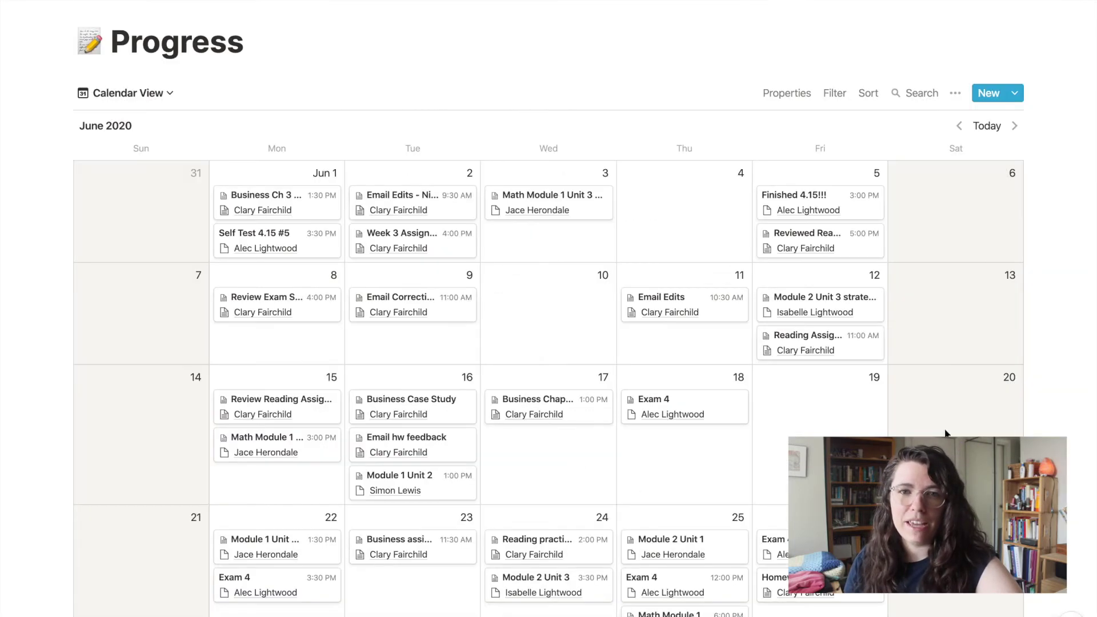
# Review the Math Module 1 Unit 3 part 1 entry and its Export options, then list Progress views.
pyautogui.click(581, 216)
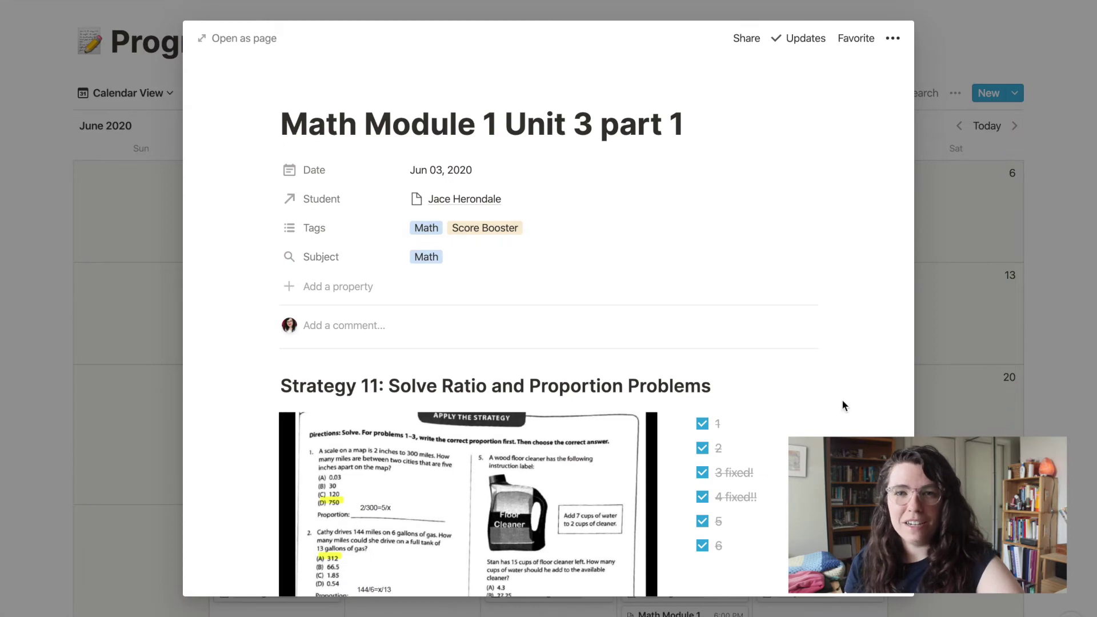
pyautogui.scroll(-4, 844, 405)
pyautogui.scroll(-10, 843, 403)
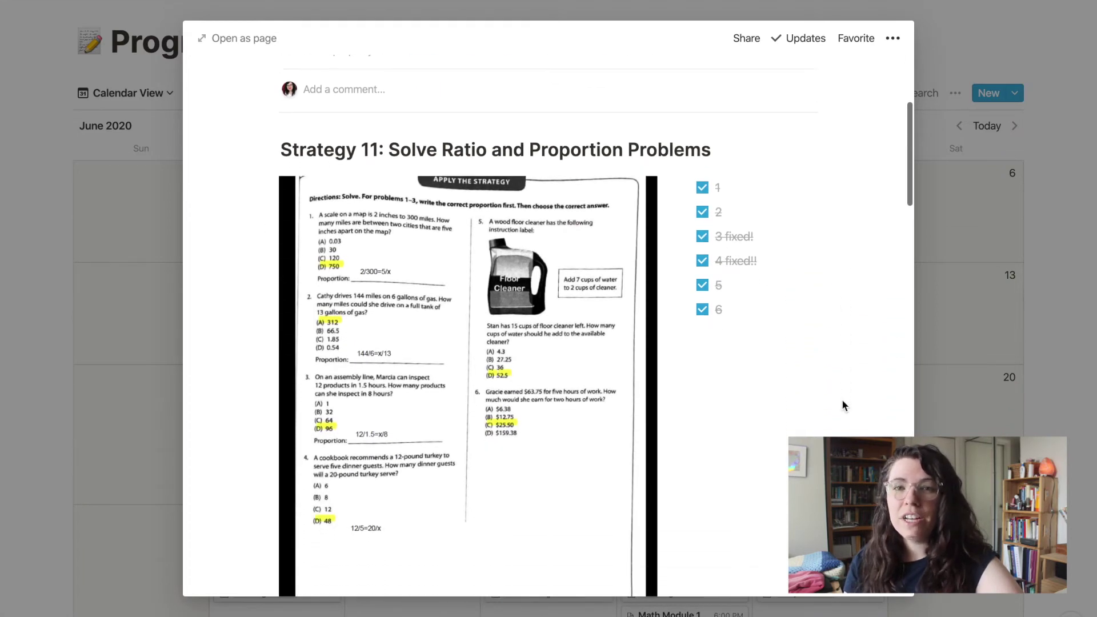
pyautogui.scroll(-5, 843, 403)
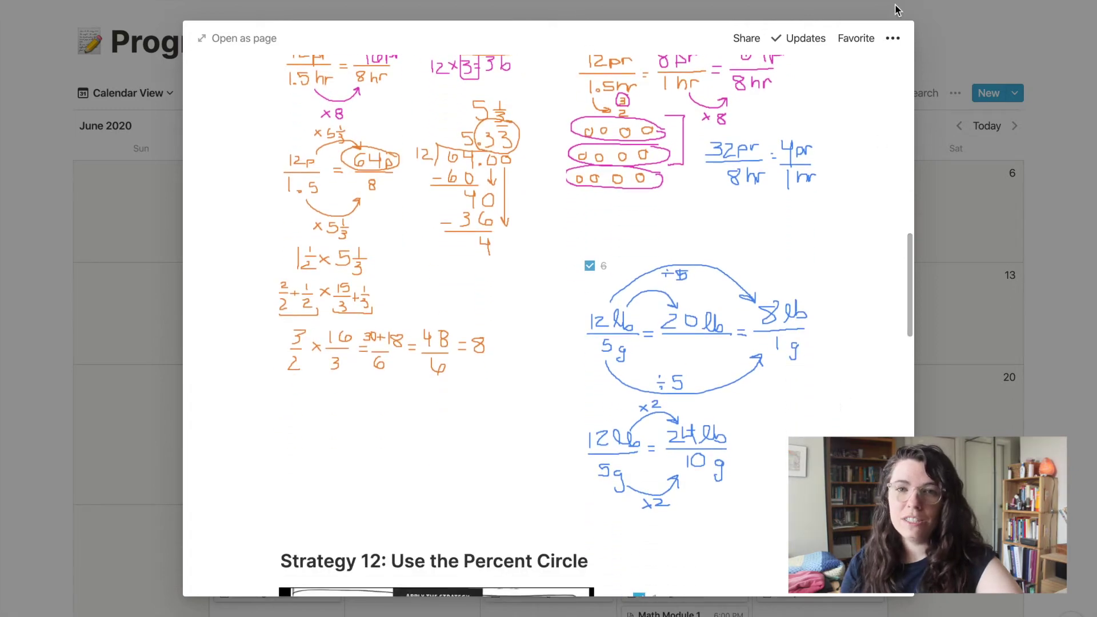
pyautogui.click(893, 39)
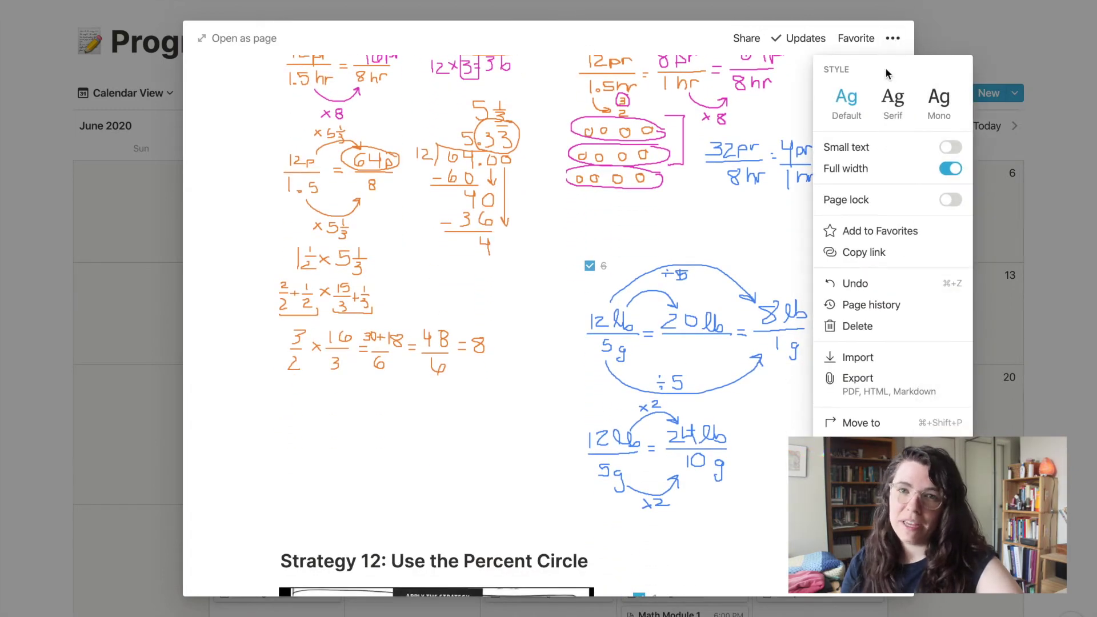
pyautogui.click(845, 384)
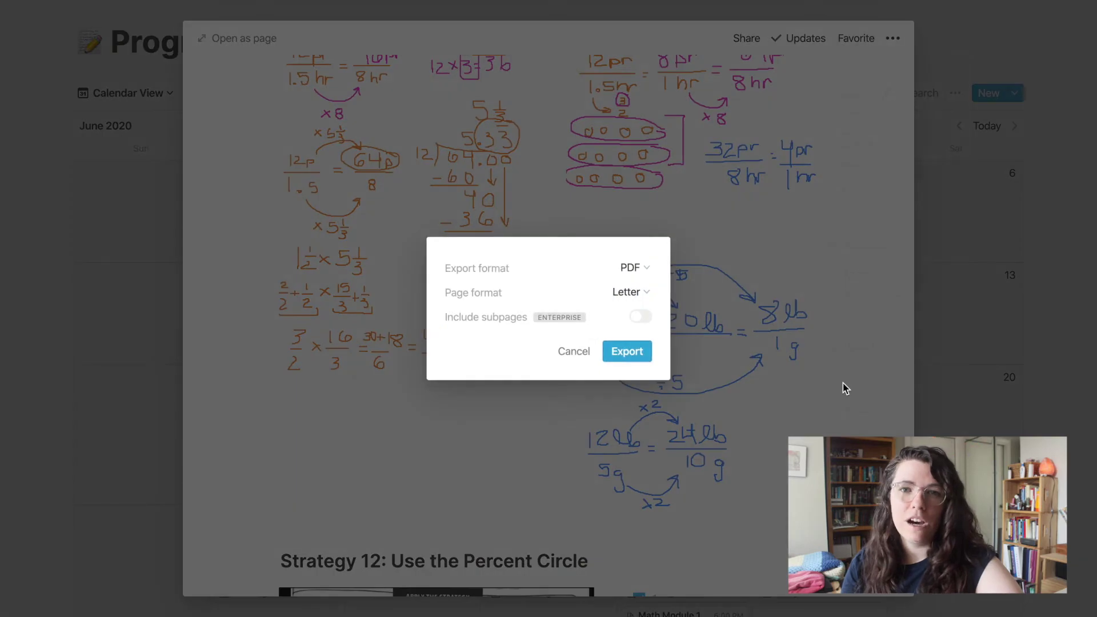
pyautogui.click(147, 94)
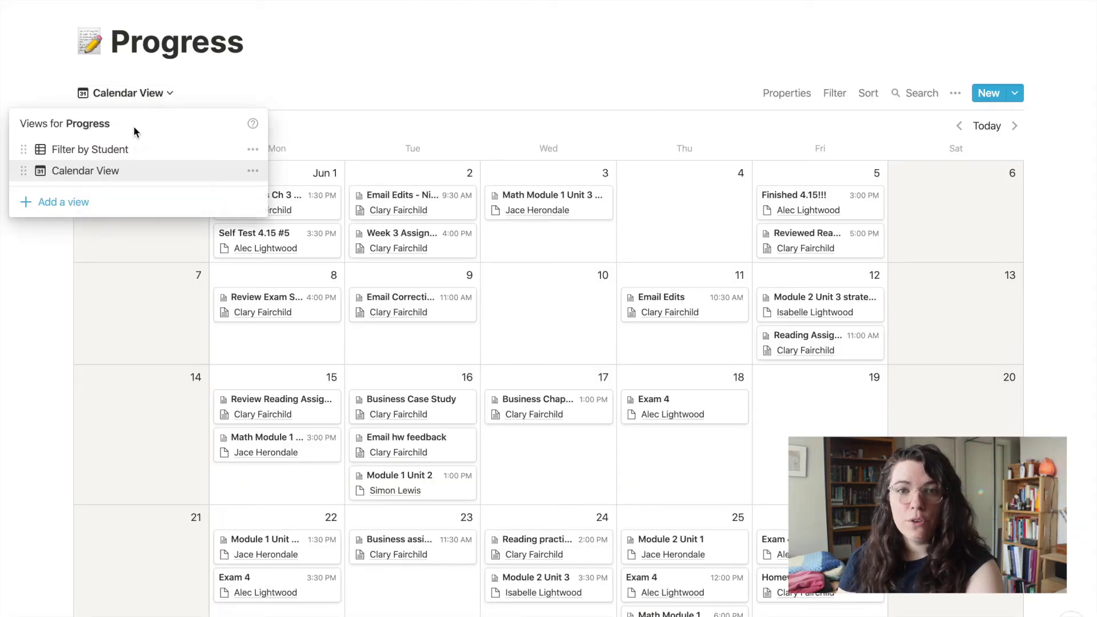
# Switch Progress to the Filter by Student table and change which student it filters on.
pyautogui.click(129, 151)
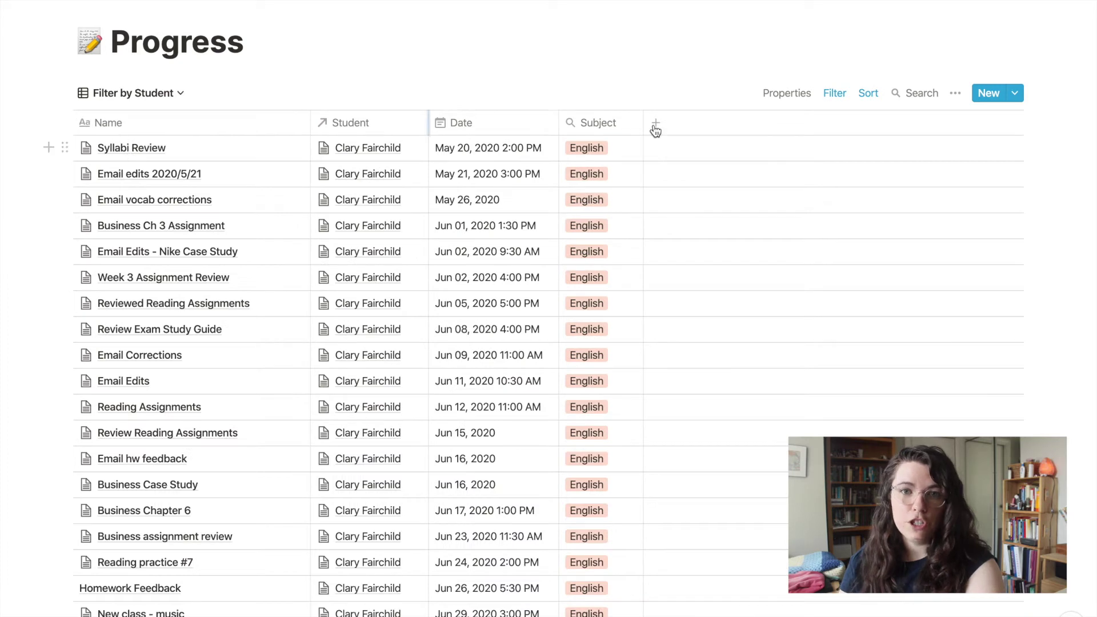
pyautogui.click(834, 97)
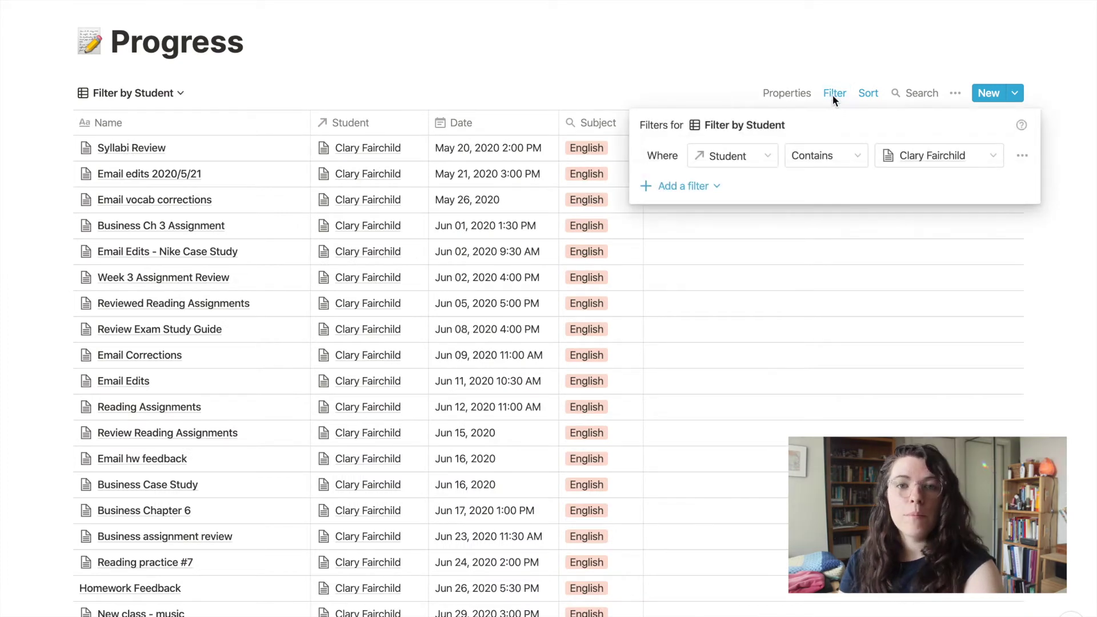
pyautogui.click(921, 160)
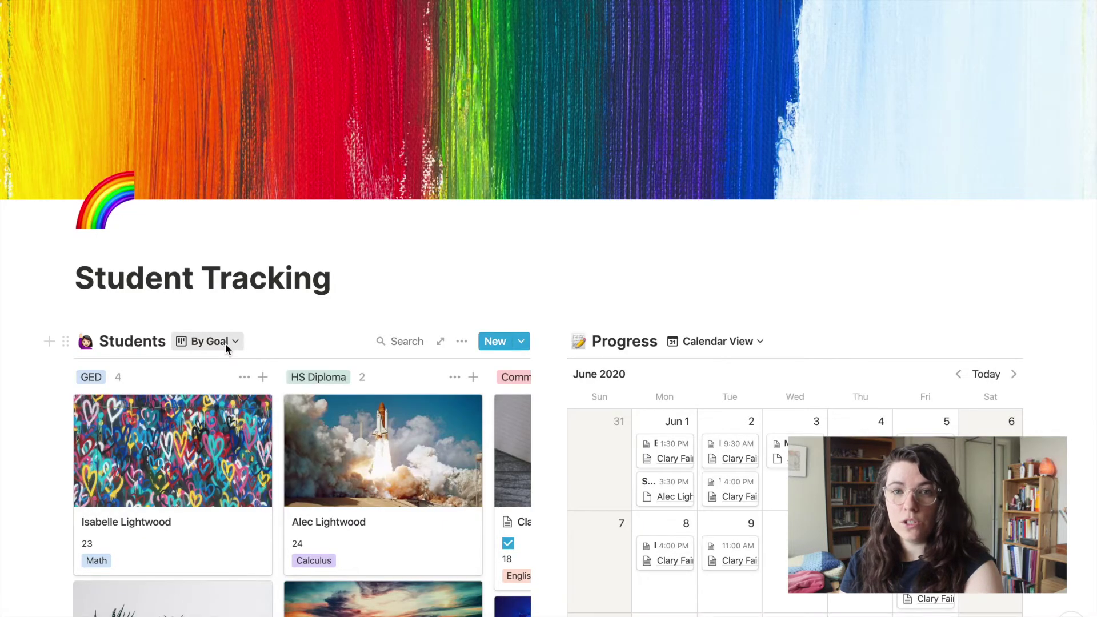
# Switch the Students database to the Active Students gallery view.
pyautogui.click(227, 343)
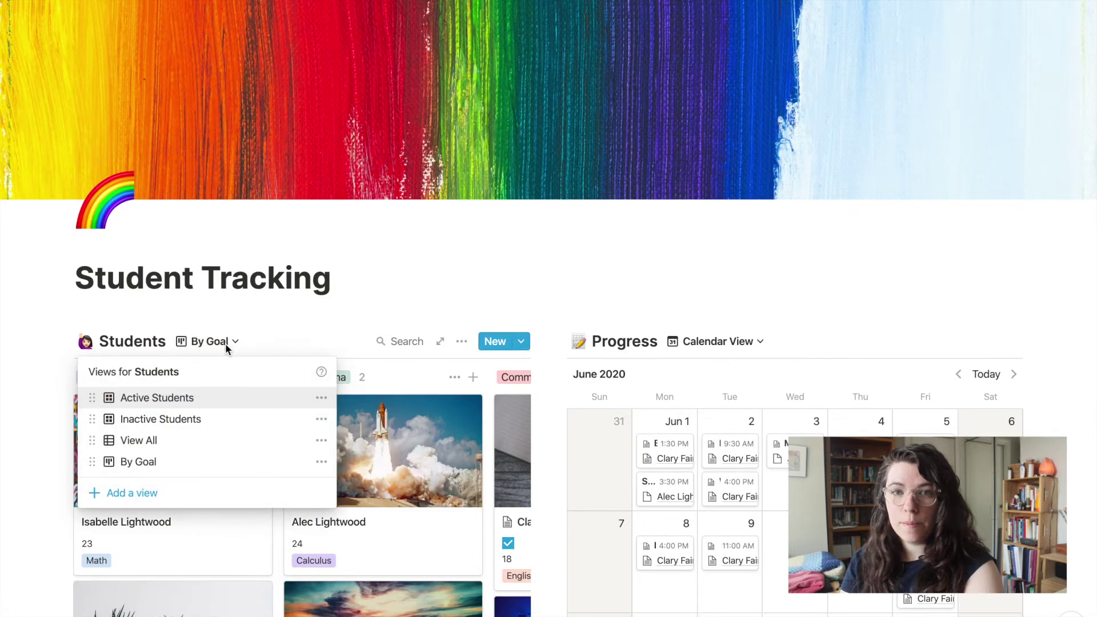
pyautogui.click(166, 401)
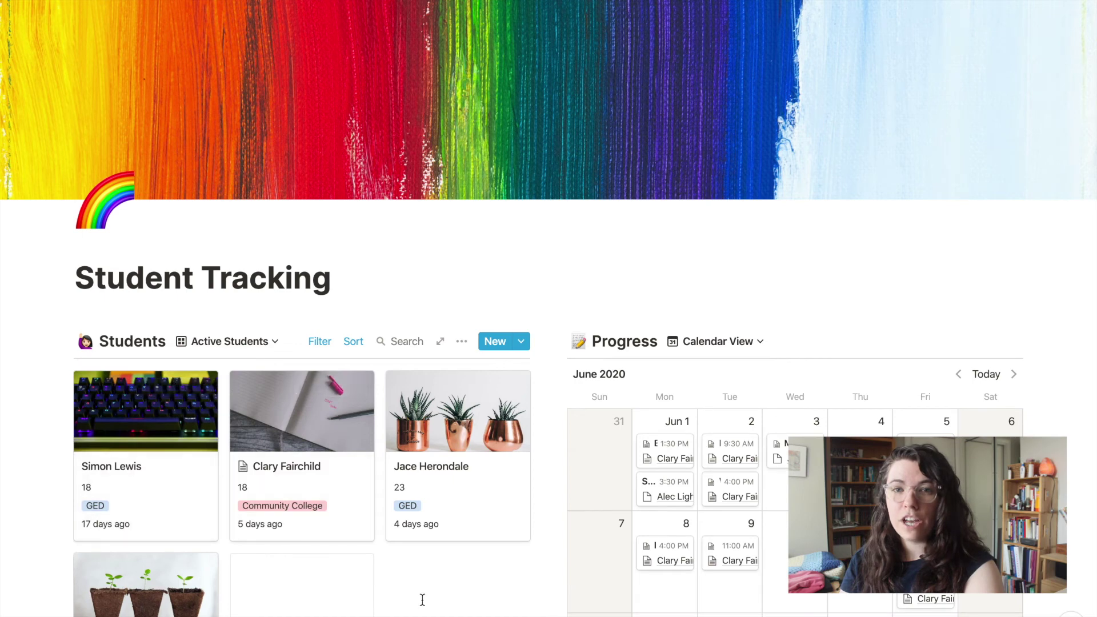
pyautogui.scroll(-5, 423, 599)
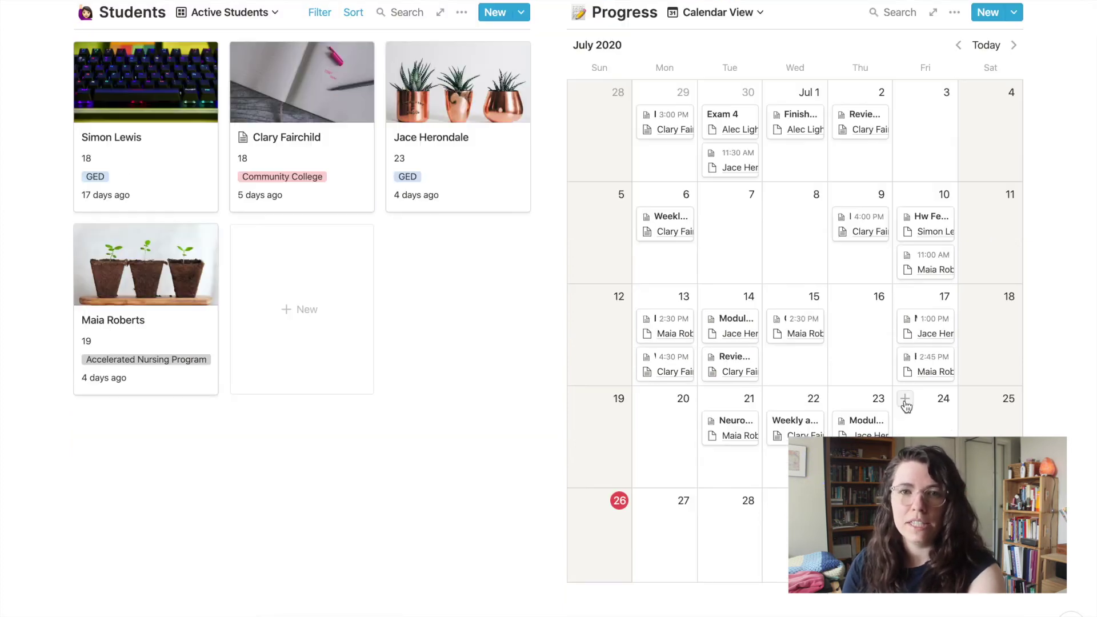
# Create a July 24 Progress entry titled 'Homework Review' linked to the 18-year-old GED student.
pyautogui.click(904, 403)
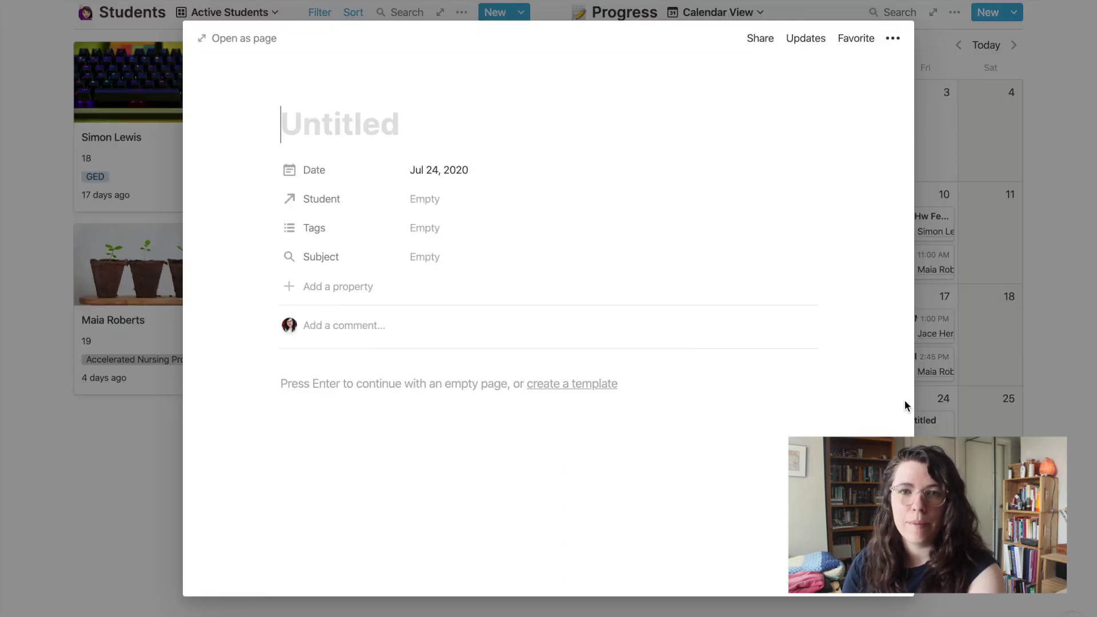
pyautogui.write('Homework Review')
pyautogui.click(427, 200)
pyautogui.write('simon')
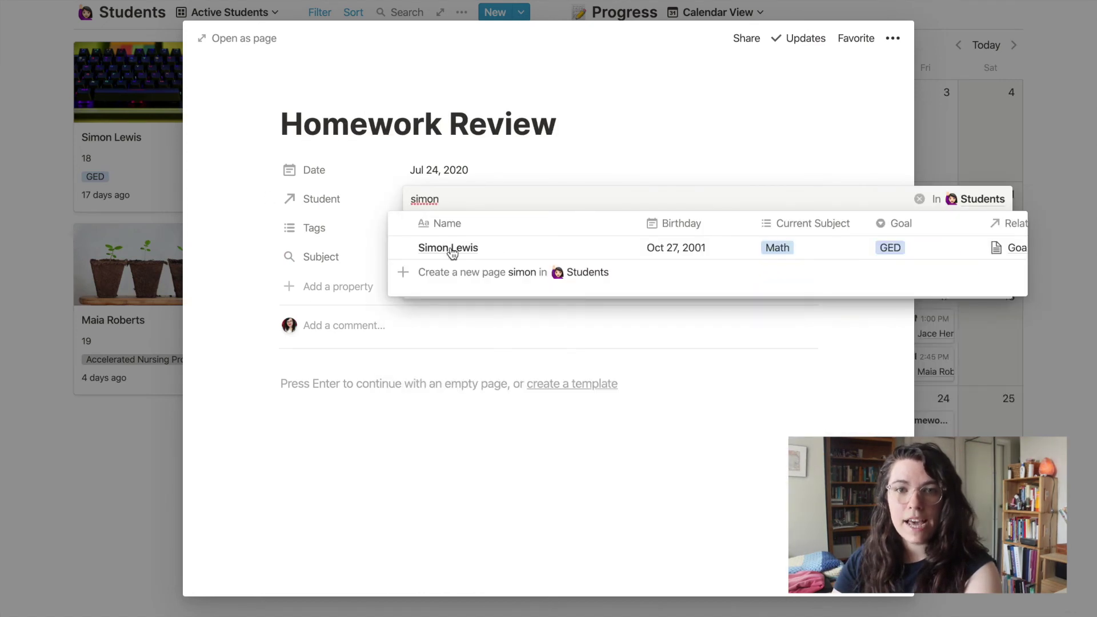
pyautogui.click(450, 251)
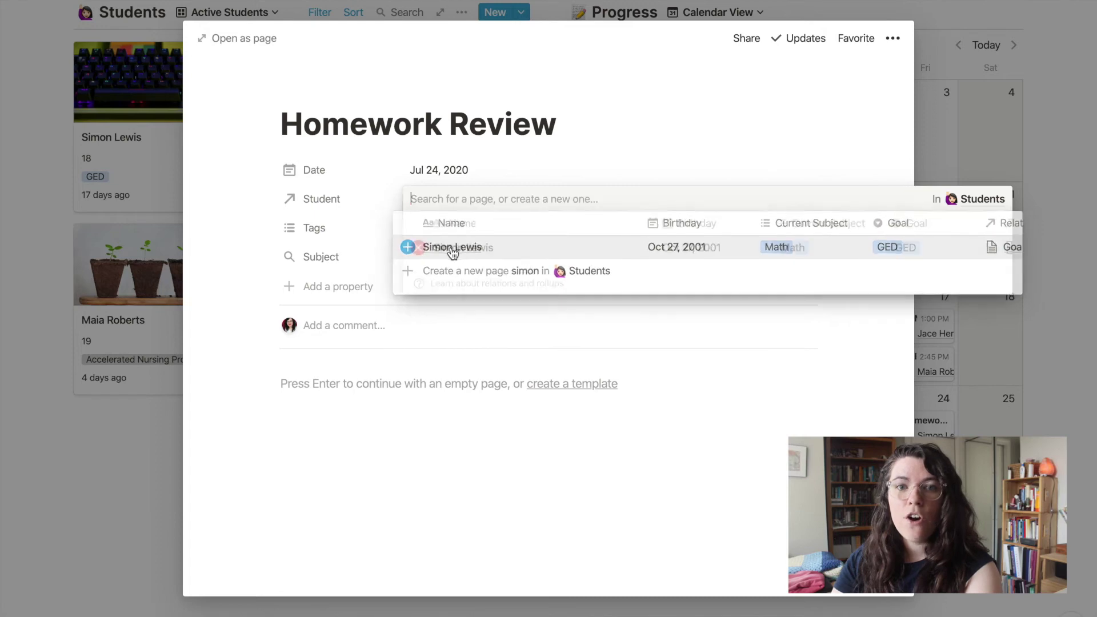
pyautogui.click(162, 436)
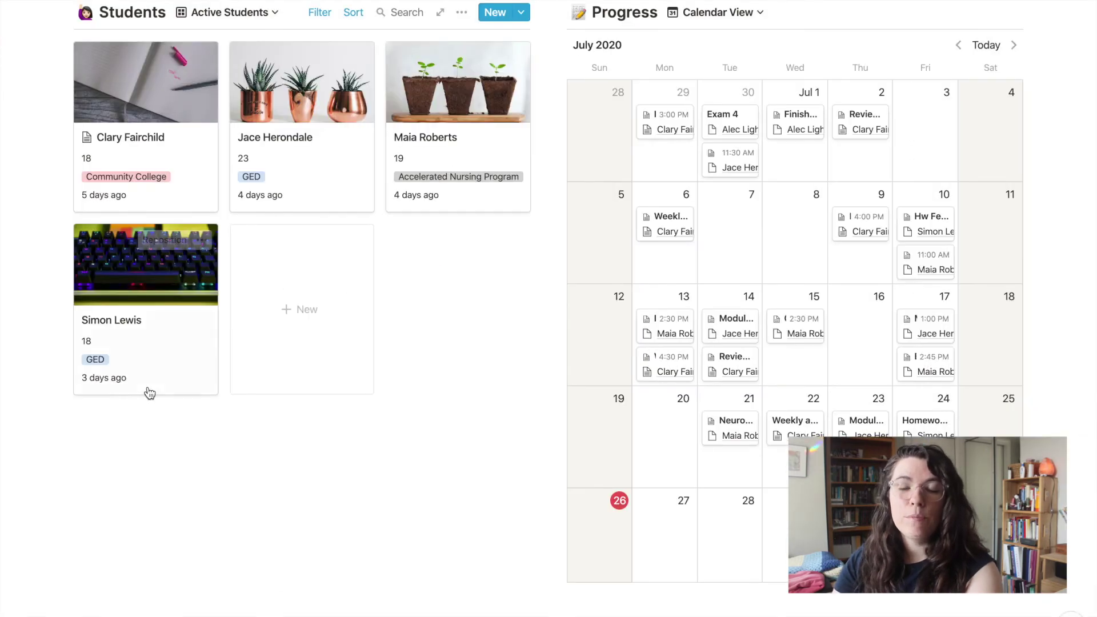